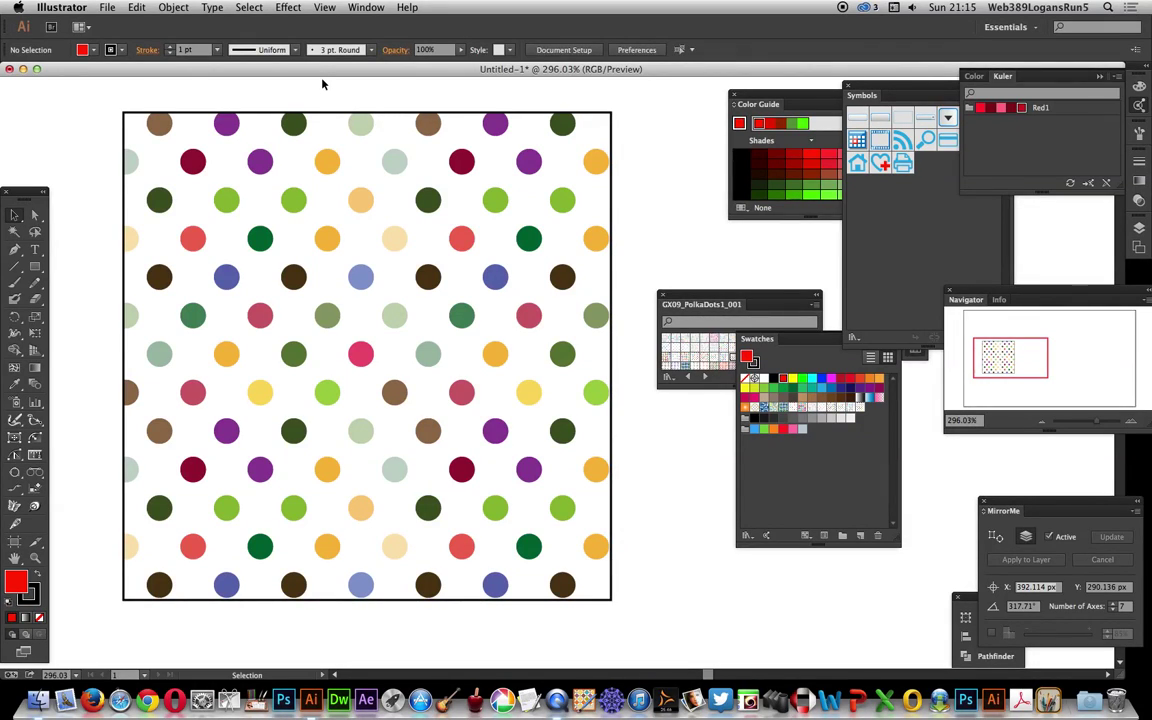
Step: Click the polka-dot pattern rectangle with the Selection tool to select it
{"action": "left_click", "coordinate": [360, 124]}
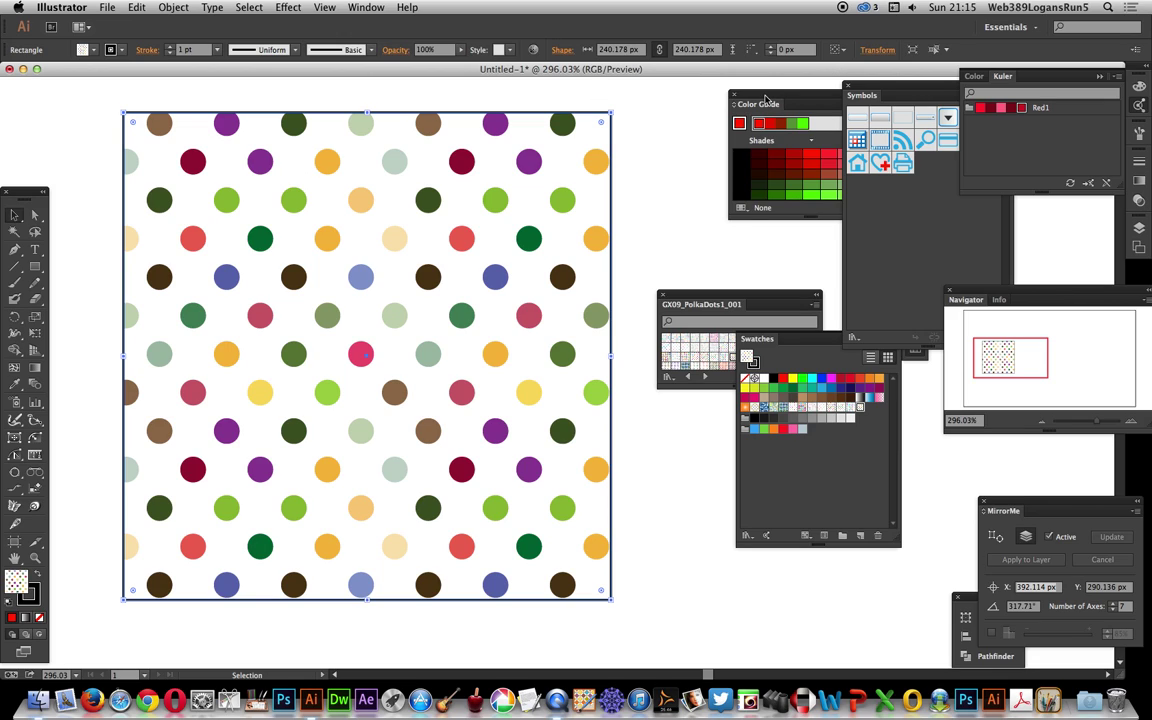
Step: Drag the Color Guide panel beside the artwork so its shades and tints both show
{"action": "left_click_drag", "start_coordinate": [765, 95], "coordinate": [689, 120]}
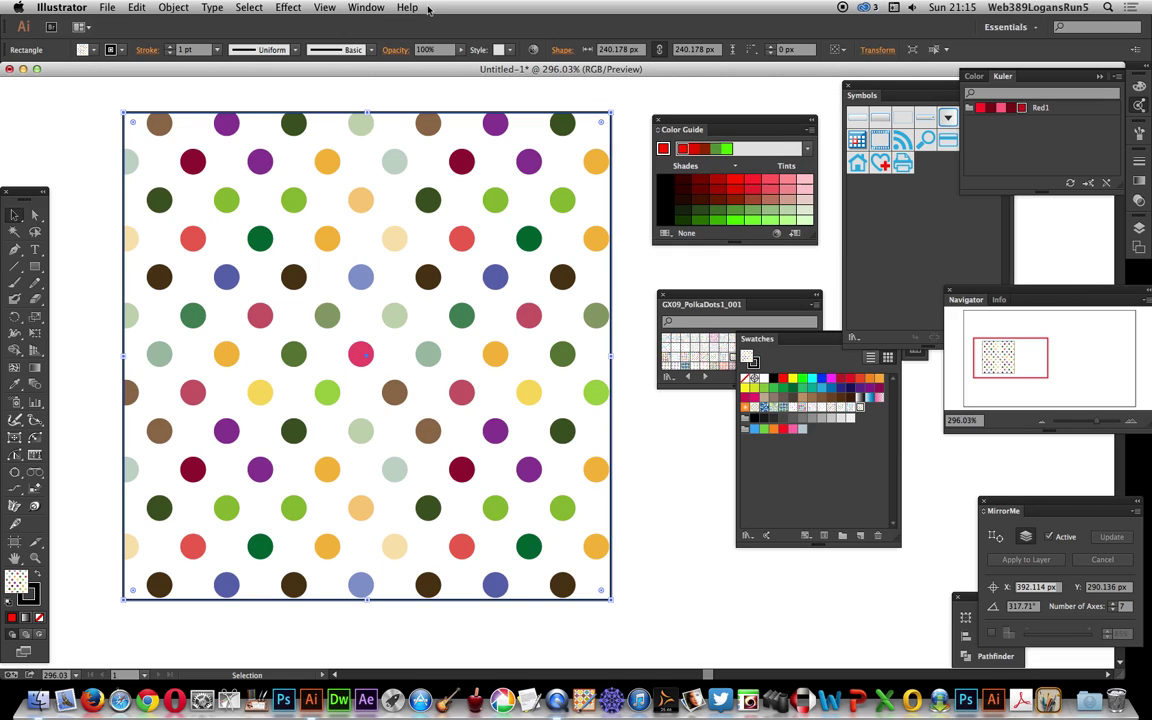
{"action": "left_click", "coordinate": [368, 7]}
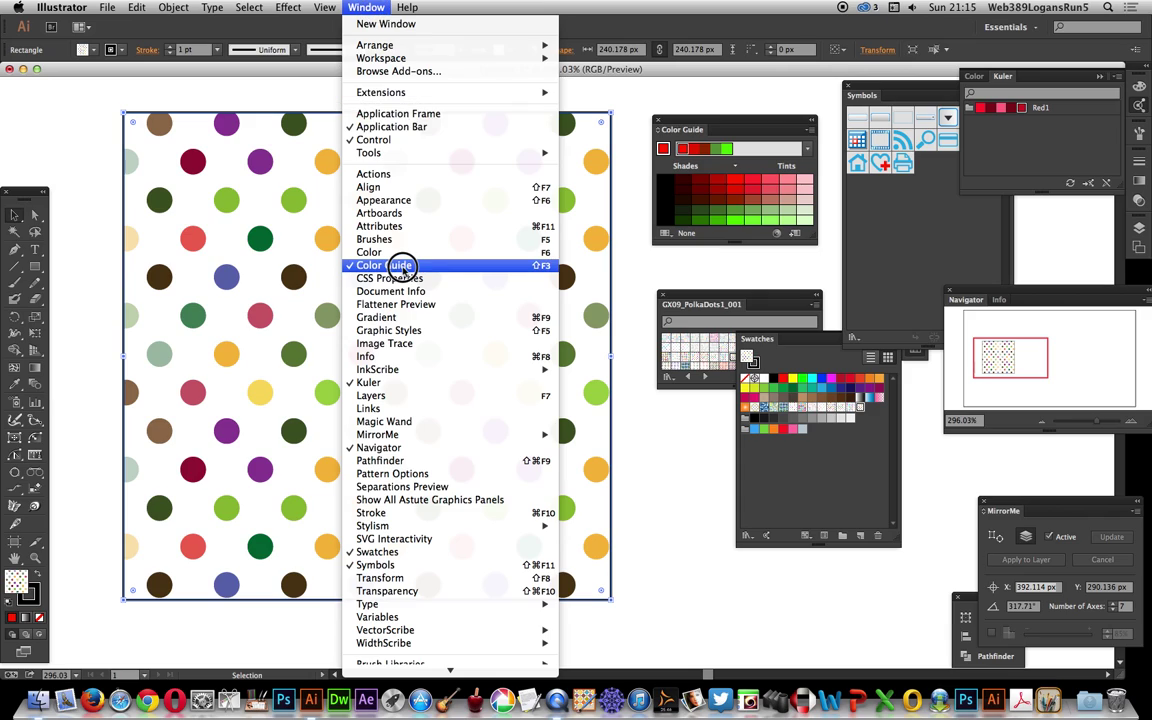
{"action": "left_click", "coordinate": [620, 261]}
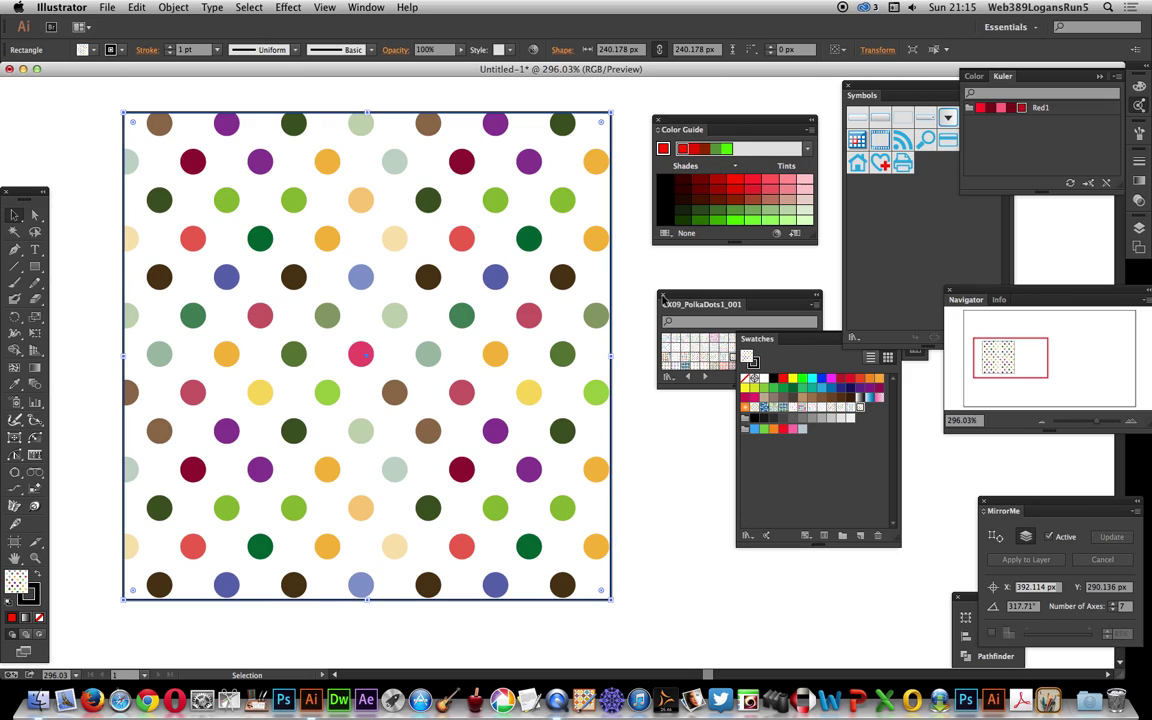
Step: Draw a roughly 24 × 27 px rectangle beside the pattern and fill it red
{"action": "key", "text": "m"}
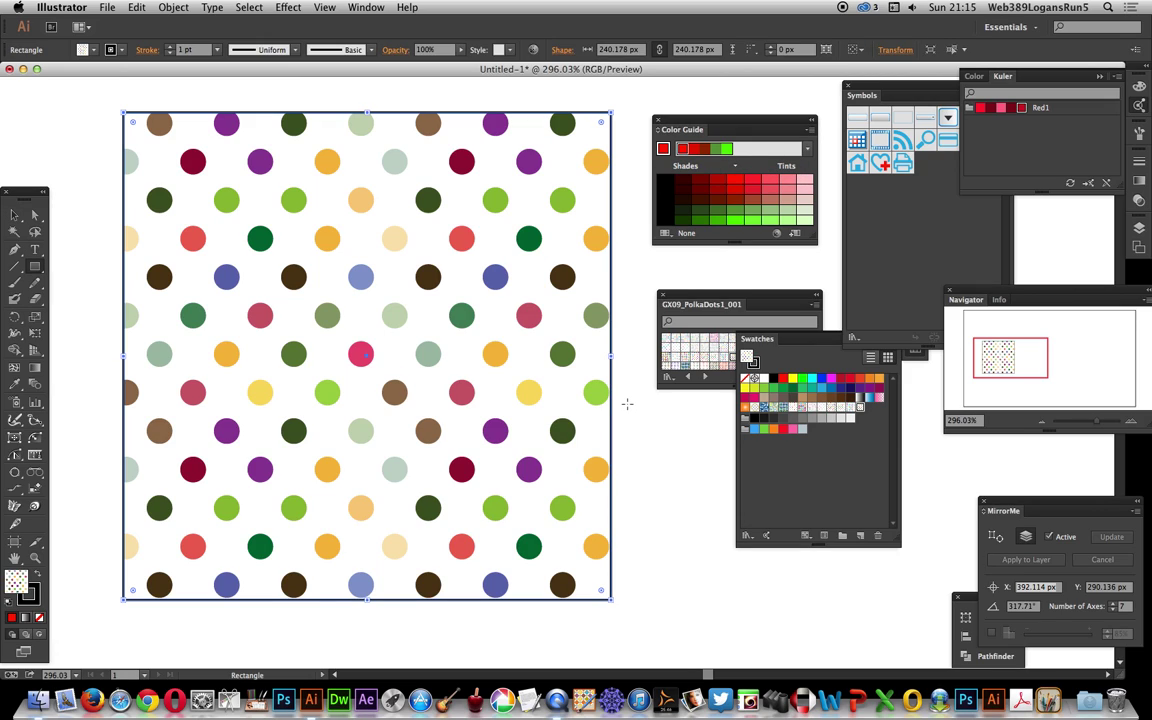
{"action": "left_click_drag", "start_coordinate": [661, 447], "coordinate": [682, 468]}
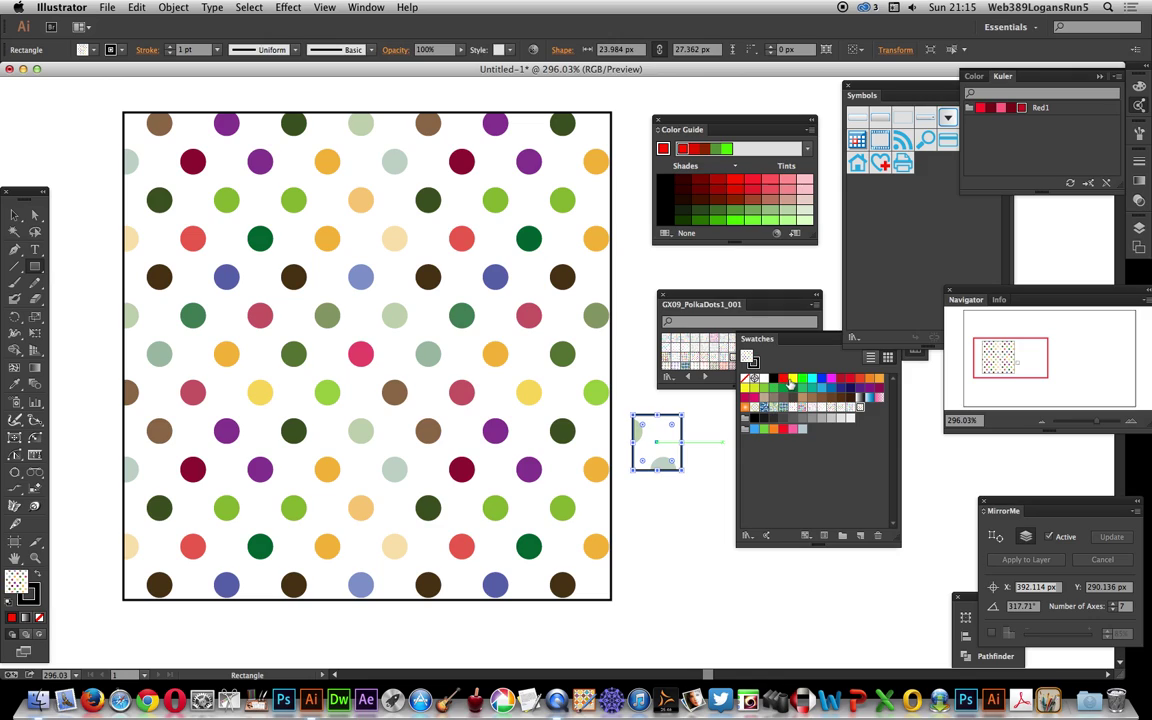
{"action": "left_click", "coordinate": [791, 379]}
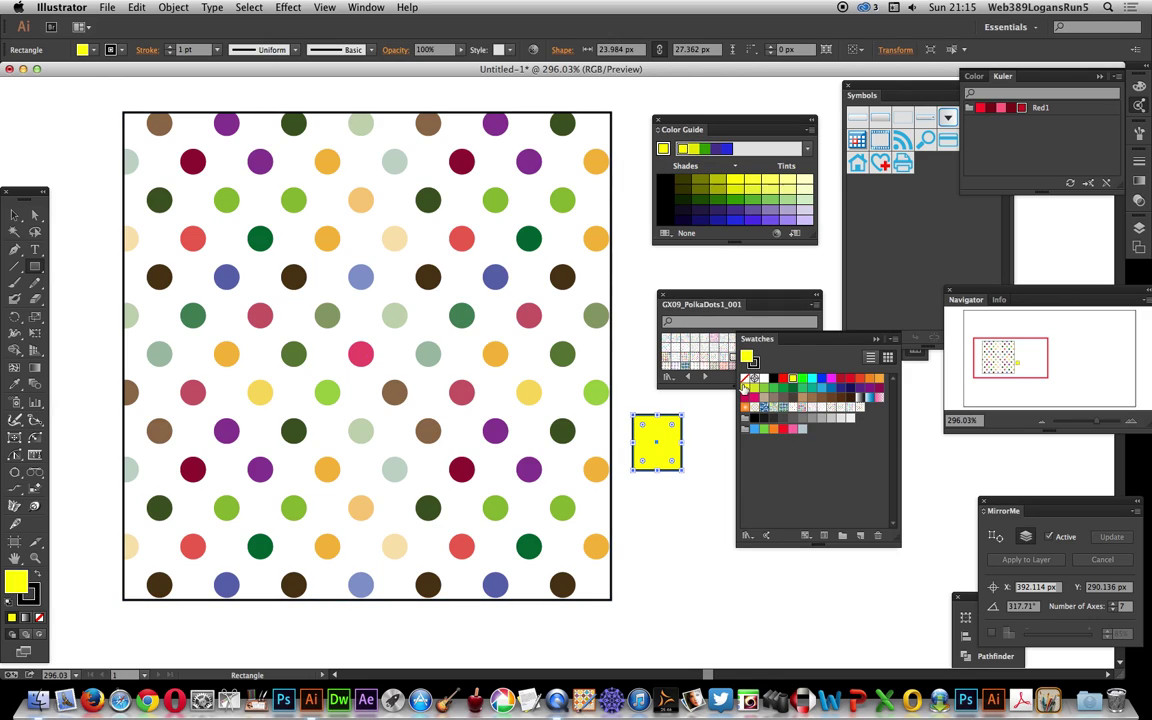
{"action": "left_click", "coordinate": [783, 378]}
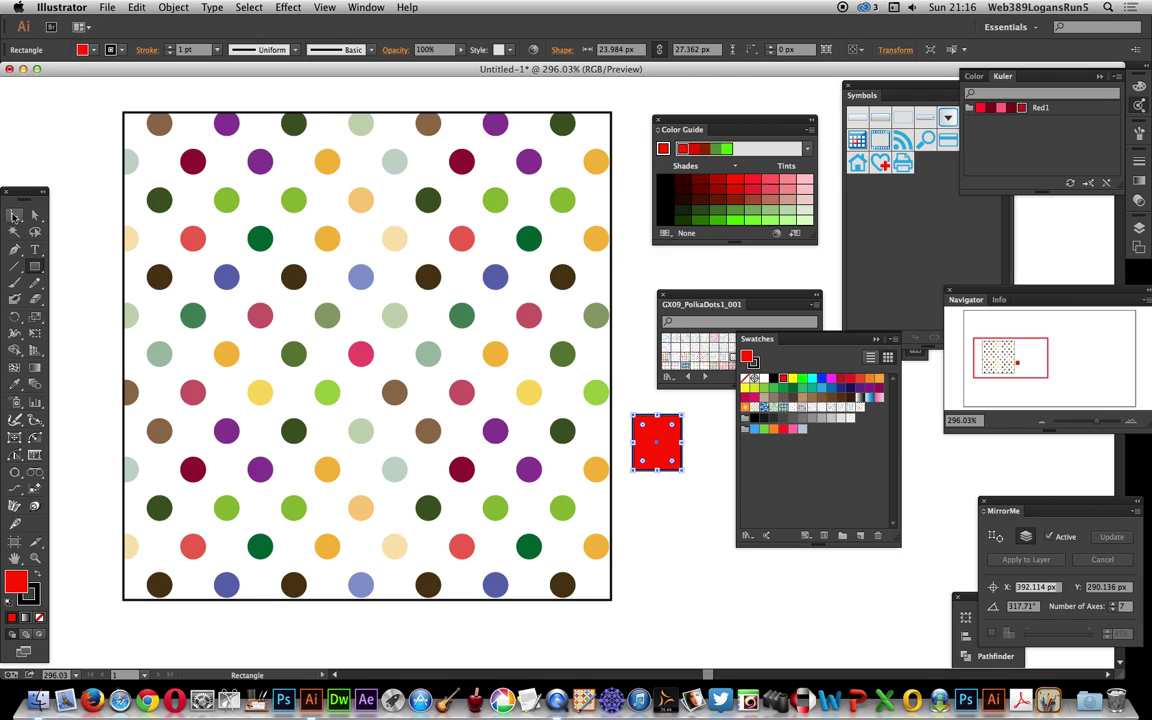
Step: Reselect the pattern square and set the Color Guide harmony rule to Monochromatic 2
{"action": "left_click", "coordinate": [14, 215]}
{"action": "left_click", "coordinate": [281, 110]}
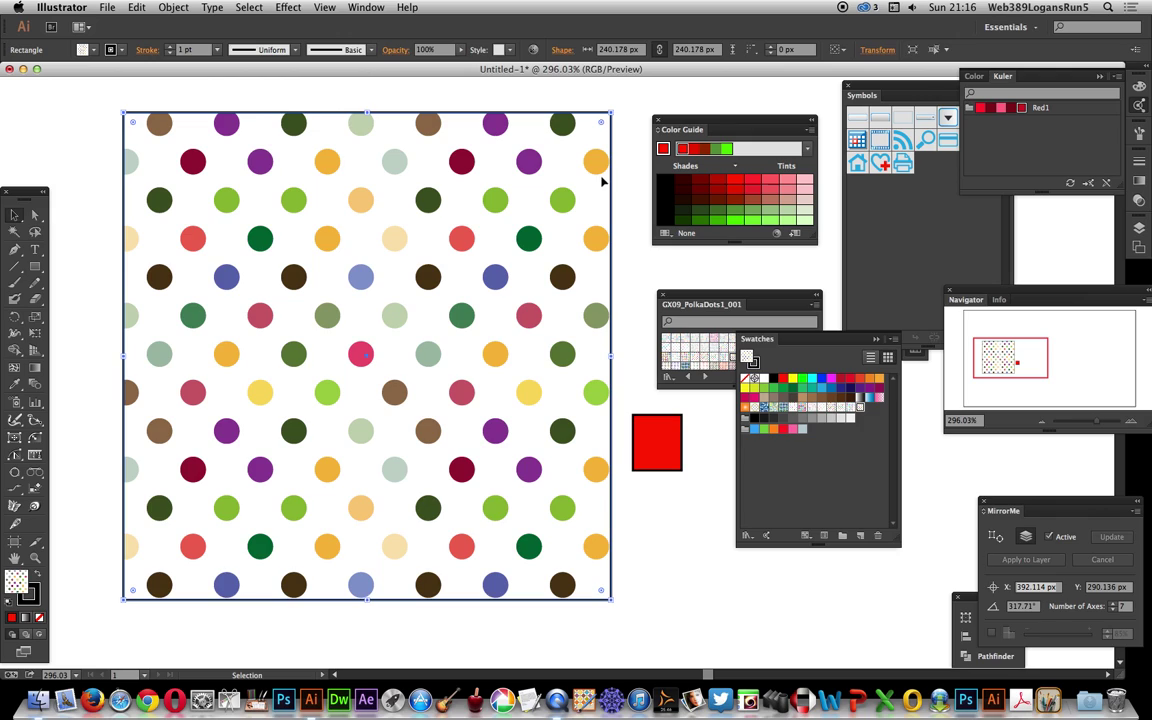
{"action": "left_click", "coordinate": [731, 148]}
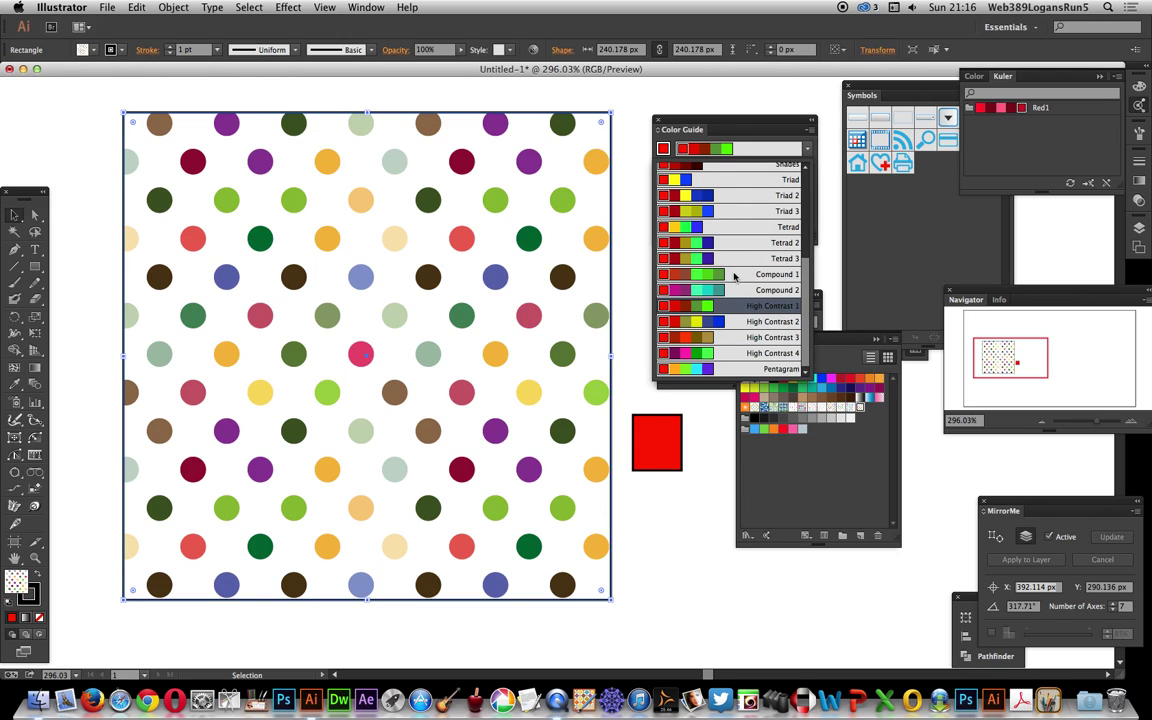
{"action": "scroll", "coordinate": [735, 276], "scroll_direction": "up", "scroll_amount": 5}
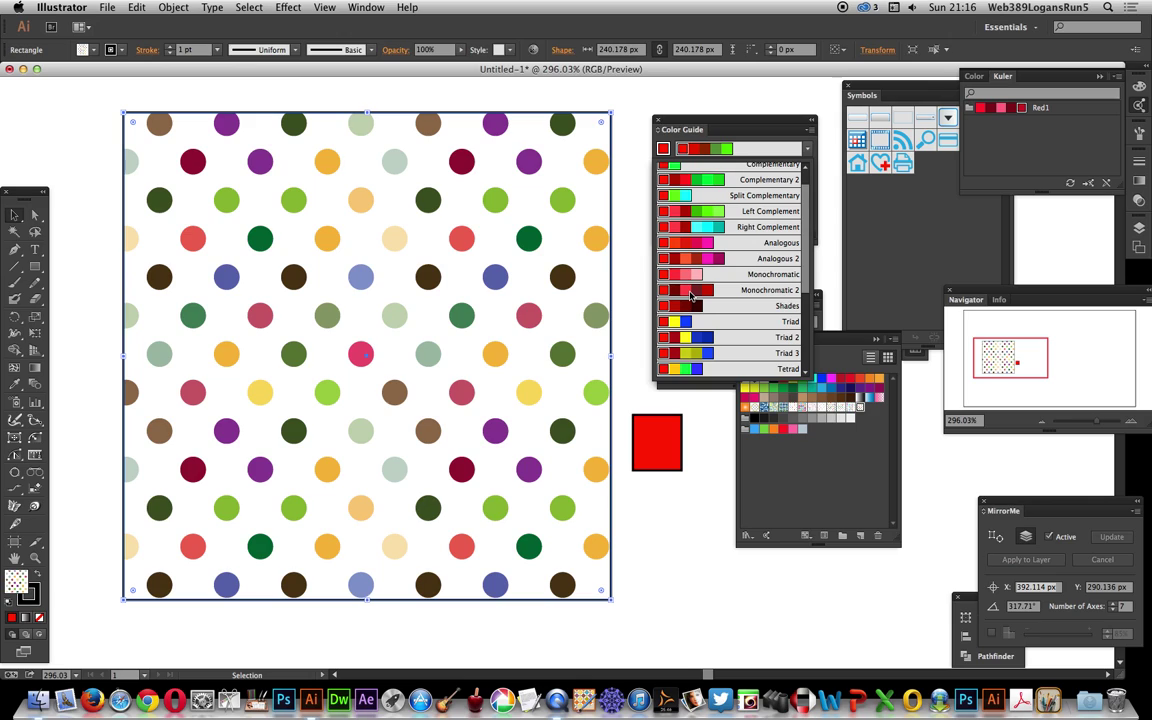
{"action": "left_click", "coordinate": [690, 290]}
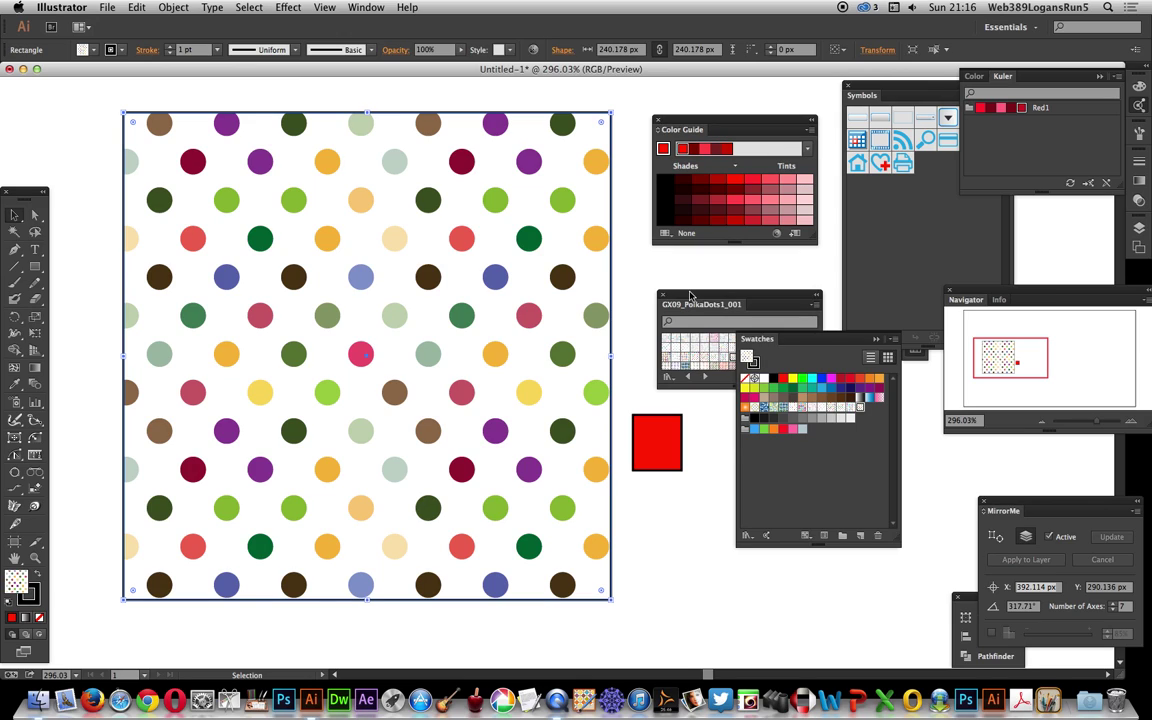
Step: Recolour the pattern in Recolor Artwork, randomly reshuffling the red shades several times, then apply
{"action": "left_click", "coordinate": [777, 235]}
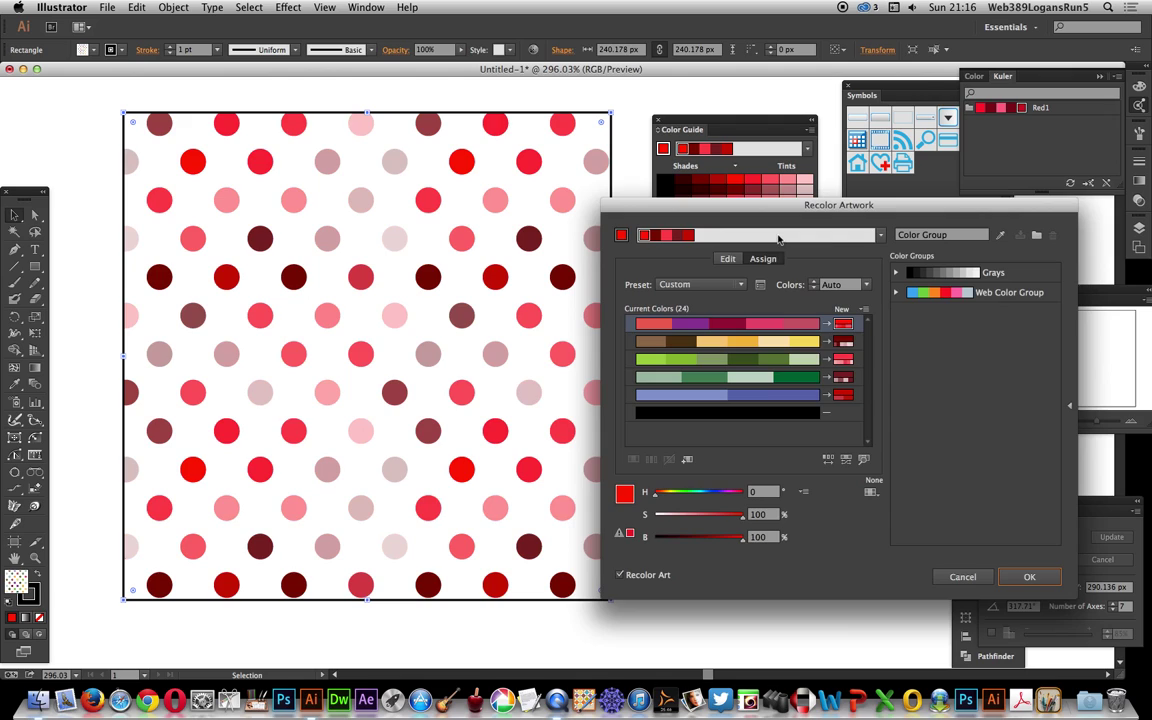
{"action": "left_click", "coordinate": [828, 462]}
{"action": "left_click", "coordinate": [828, 462]}
{"action": "left_click", "coordinate": [828, 462]}
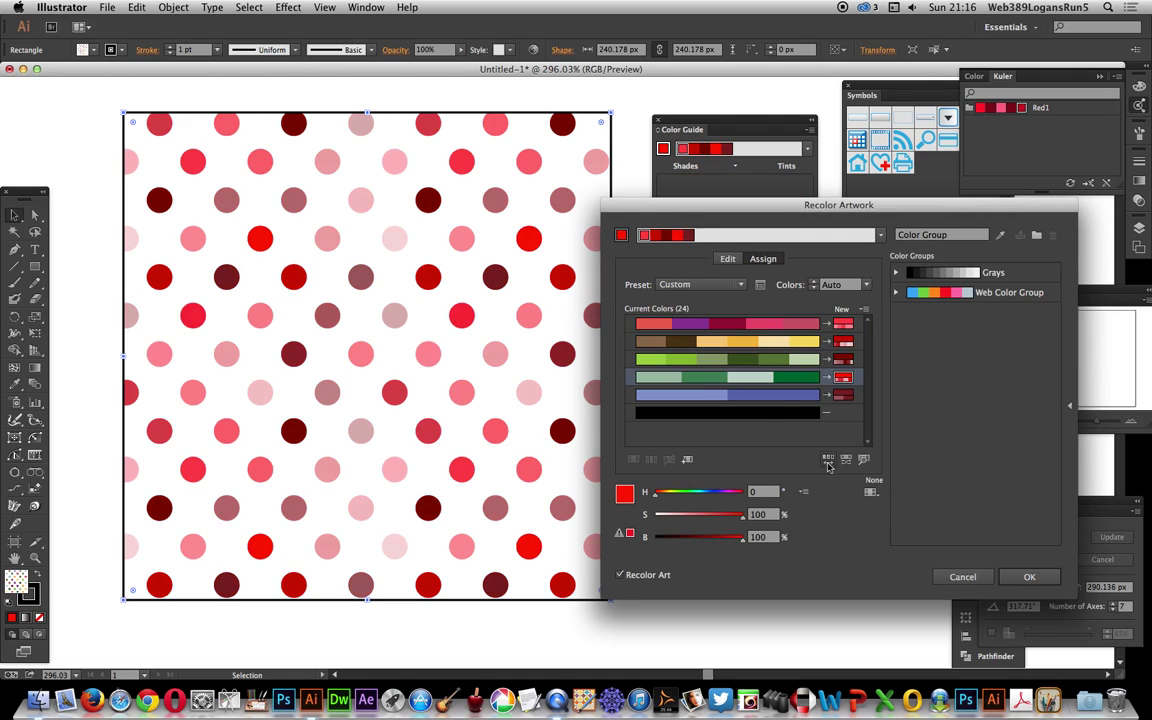
{"action": "left_click", "coordinate": [828, 462]}
{"action": "left_click", "coordinate": [828, 462]}
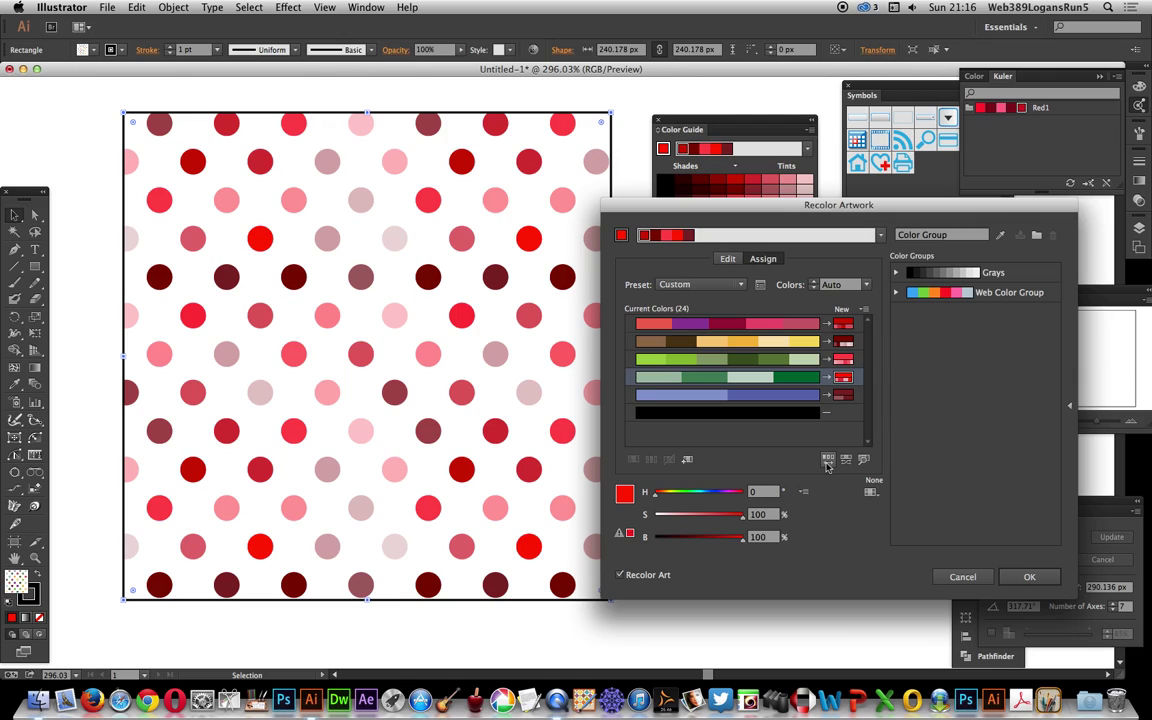
{"action": "left_click", "coordinate": [828, 462]}
{"action": "left_click", "coordinate": [828, 462]}
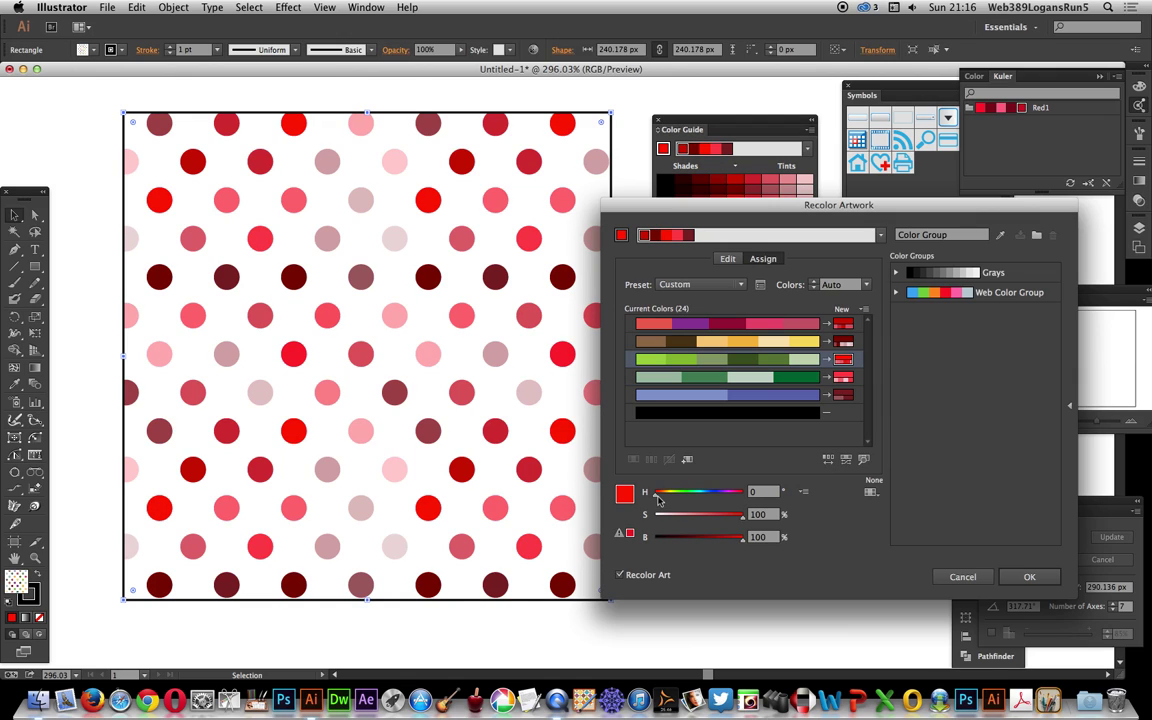
{"action": "mouse_move", "coordinate": [658, 496]}
{"action": "left_mouse_down"}
{"action": "mouse_move", "coordinate": [703, 498]}
{"action": "mouse_move", "coordinate": [652, 497]}
{"action": "left_mouse_up"}
{"action": "left_click", "coordinate": [1029, 577]}
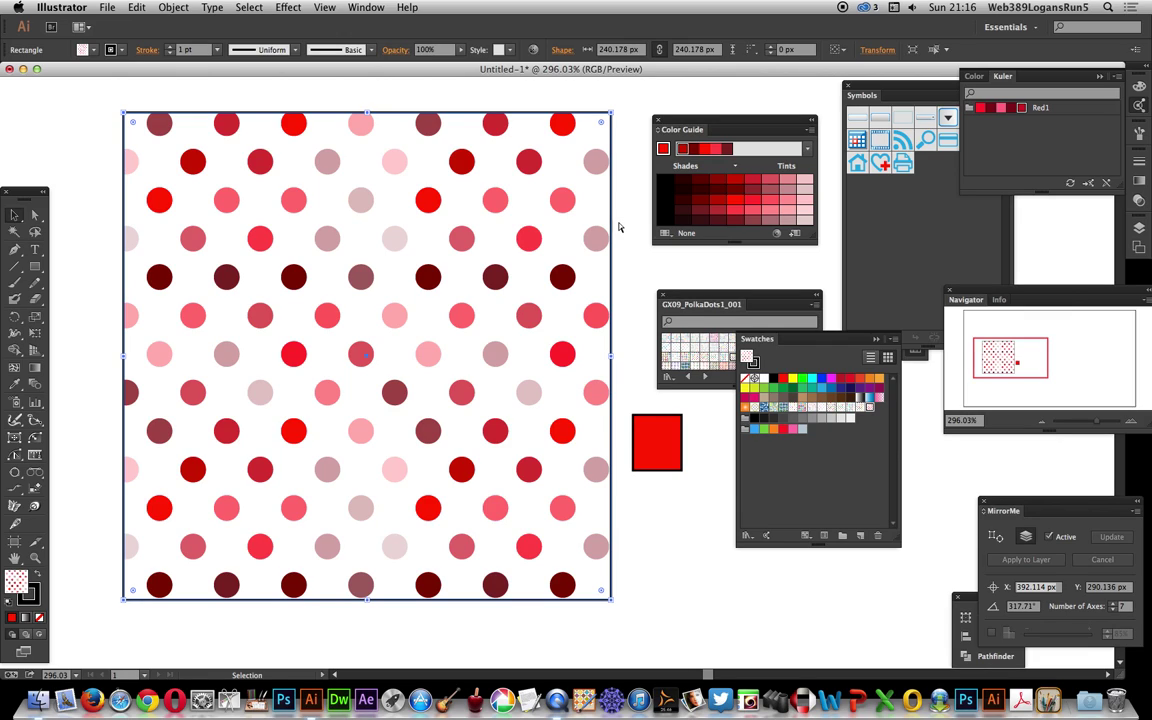
Step: Undo the red recolouring and open Edit > Edit Colors > Adjust Color Balance
{"action": "key", "text": "a"}
{"action": "key", "text": "super+z"}
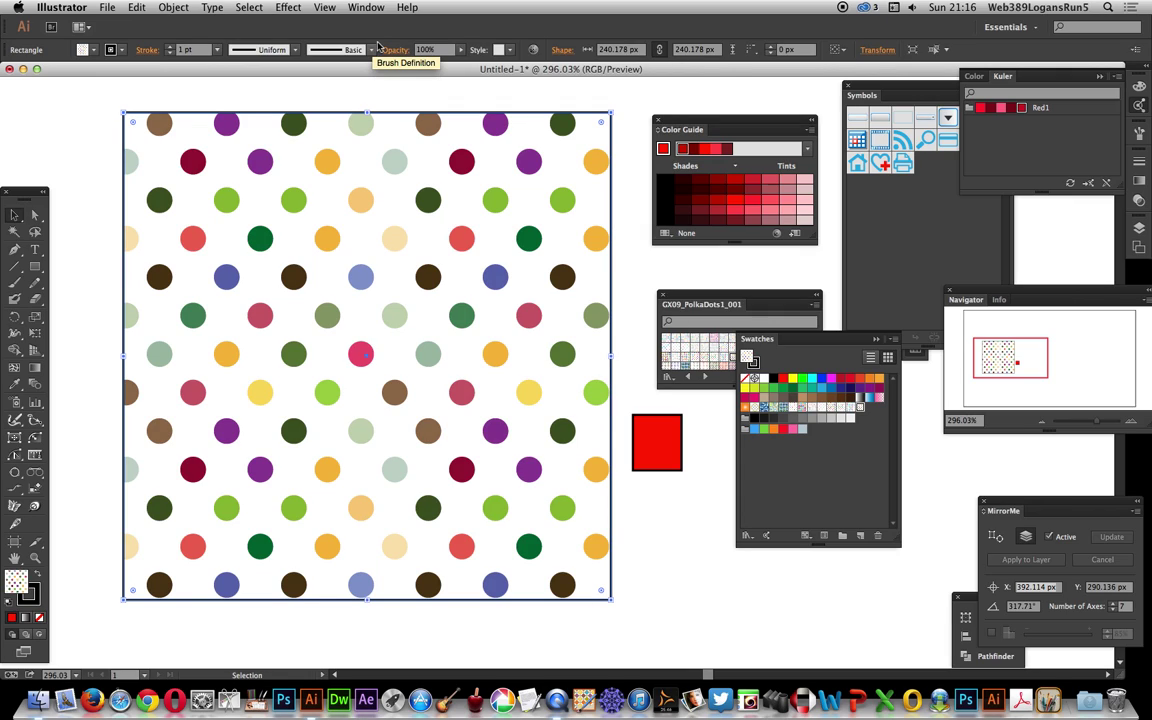
{"action": "left_click", "coordinate": [137, 8]}
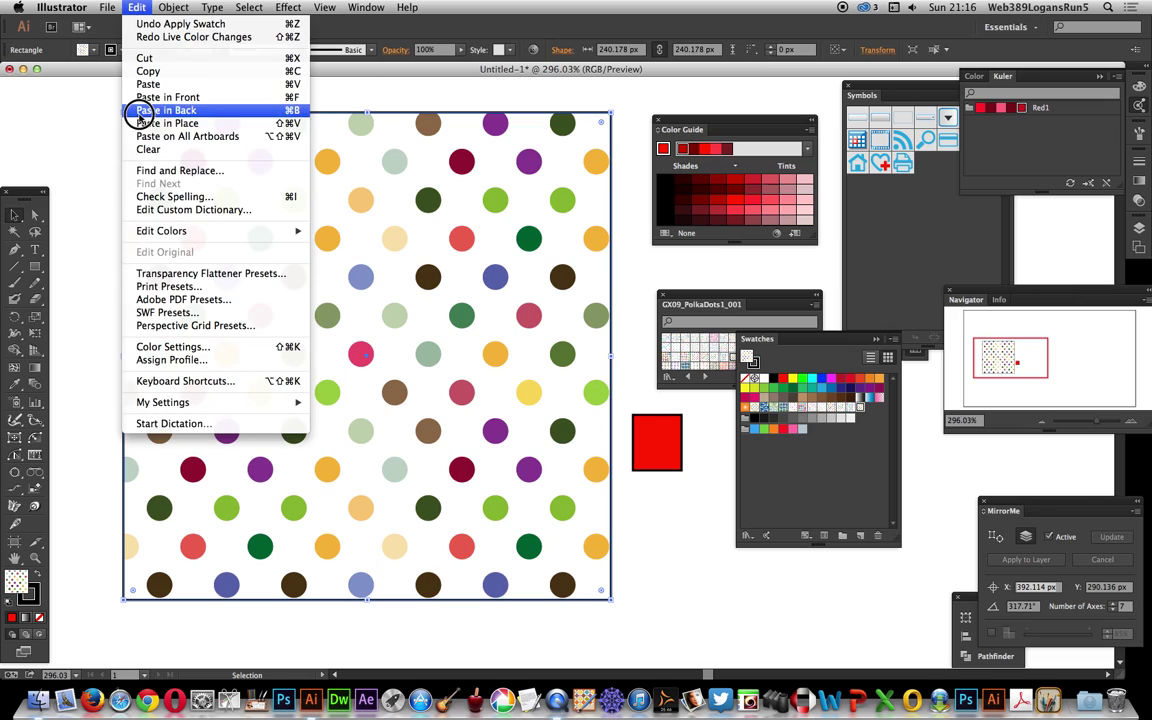
{"action": "mouse_move", "coordinate": [144, 231]}
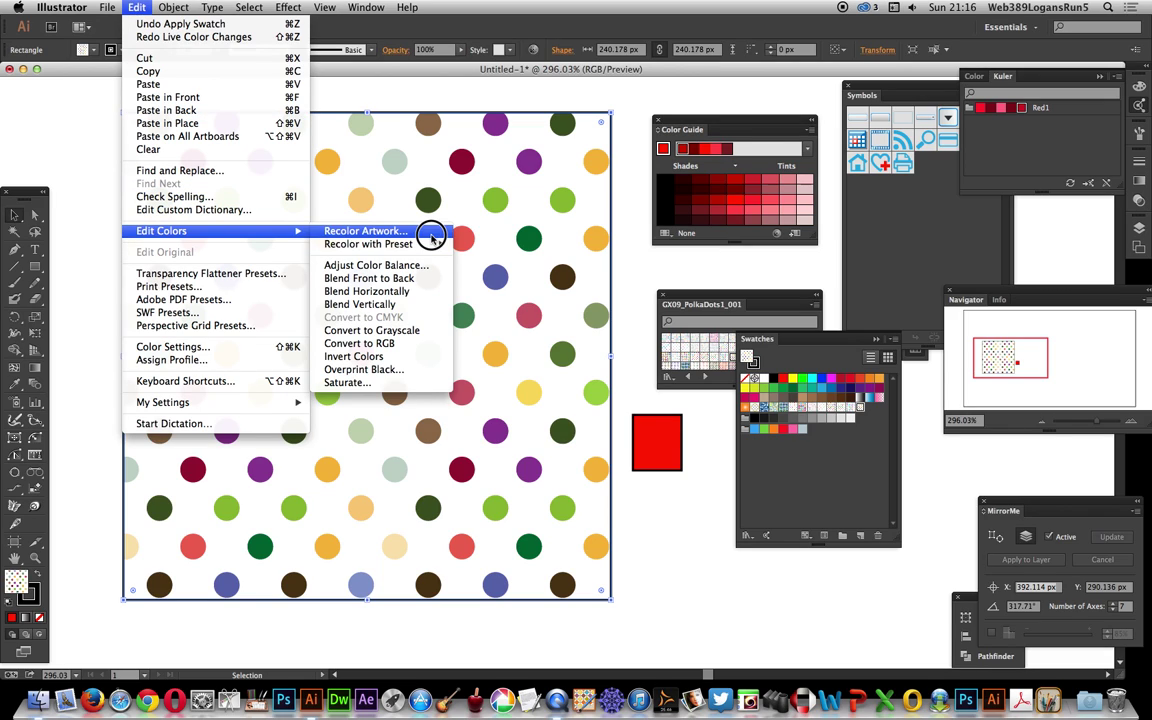
{"action": "mouse_move", "coordinate": [421, 247]}
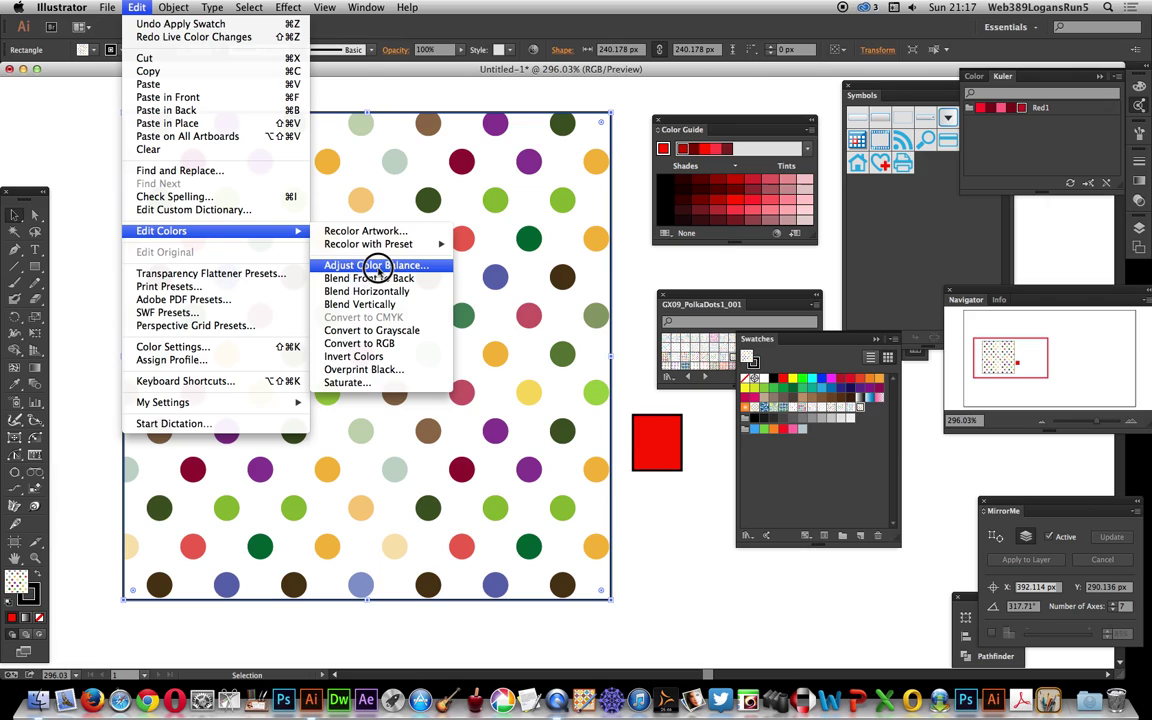
{"action": "left_click", "coordinate": [372, 268]}
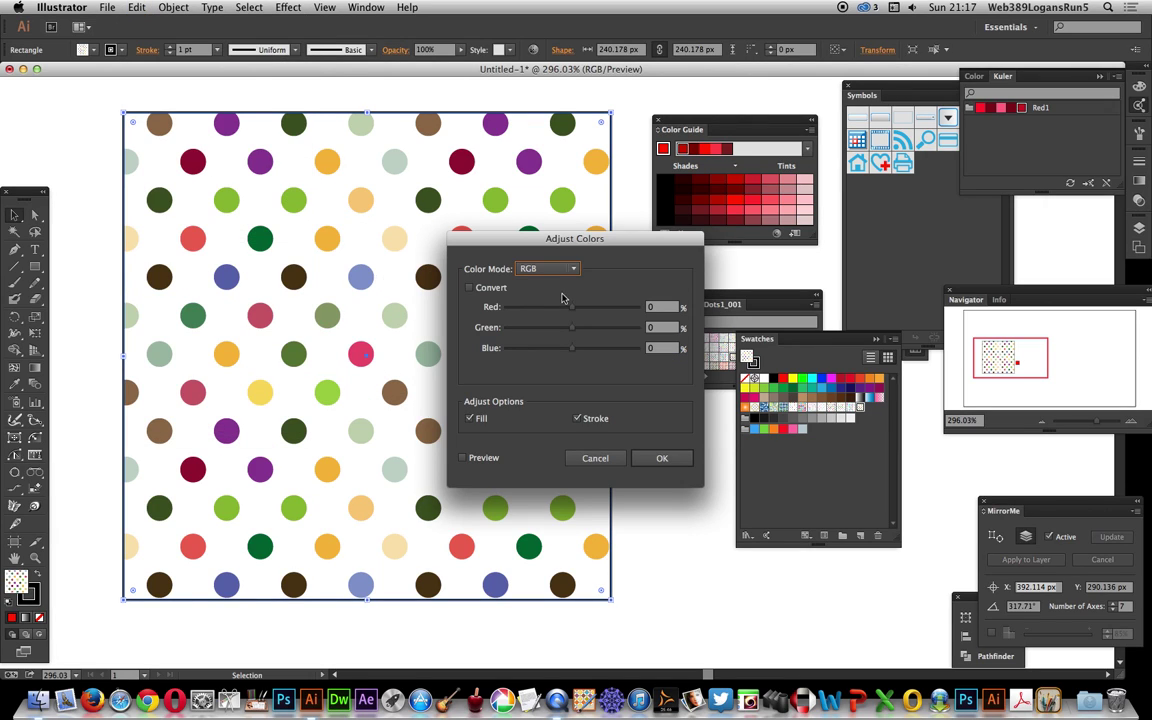
Step: Preview RGB balance with Red at 100 and Green reduced, then cancel without applying
{"action": "left_click", "coordinate": [462, 457]}
{"action": "left_click_drag", "start_coordinate": [571, 309], "coordinate": [638, 311]}
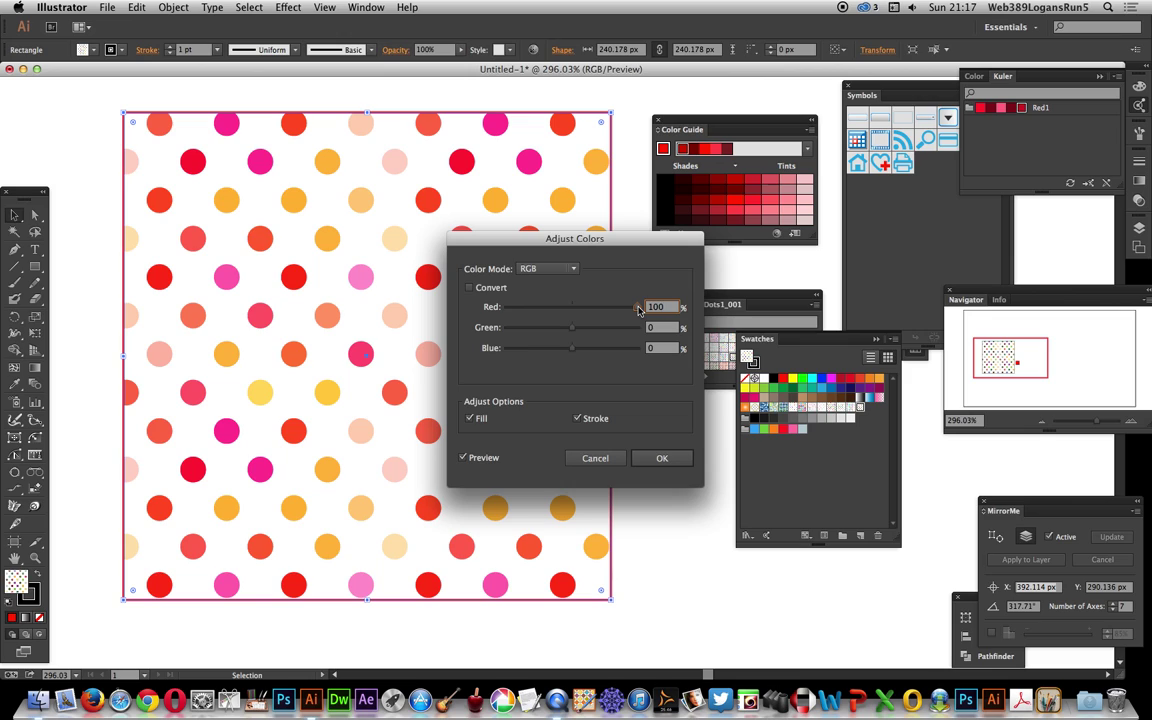
{"action": "mouse_move", "coordinate": [571, 327]}
{"action": "left_mouse_down"}
{"action": "mouse_move", "coordinate": [522, 327]}
{"action": "mouse_move", "coordinate": [523, 351]}
{"action": "mouse_move", "coordinate": [594, 352]}
{"action": "mouse_move", "coordinate": [555, 351]}
{"action": "mouse_move", "coordinate": [589, 327]}
{"action": "mouse_move", "coordinate": [557, 328]}
{"action": "left_mouse_up"}
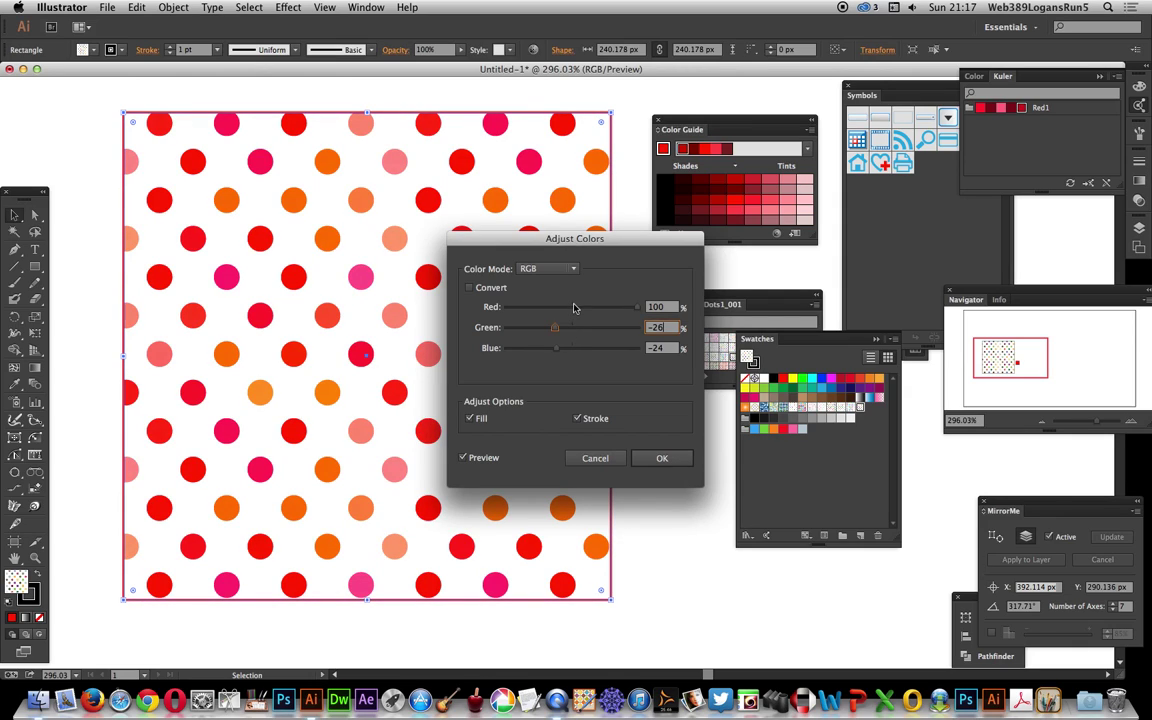
{"action": "left_click", "coordinate": [562, 268]}
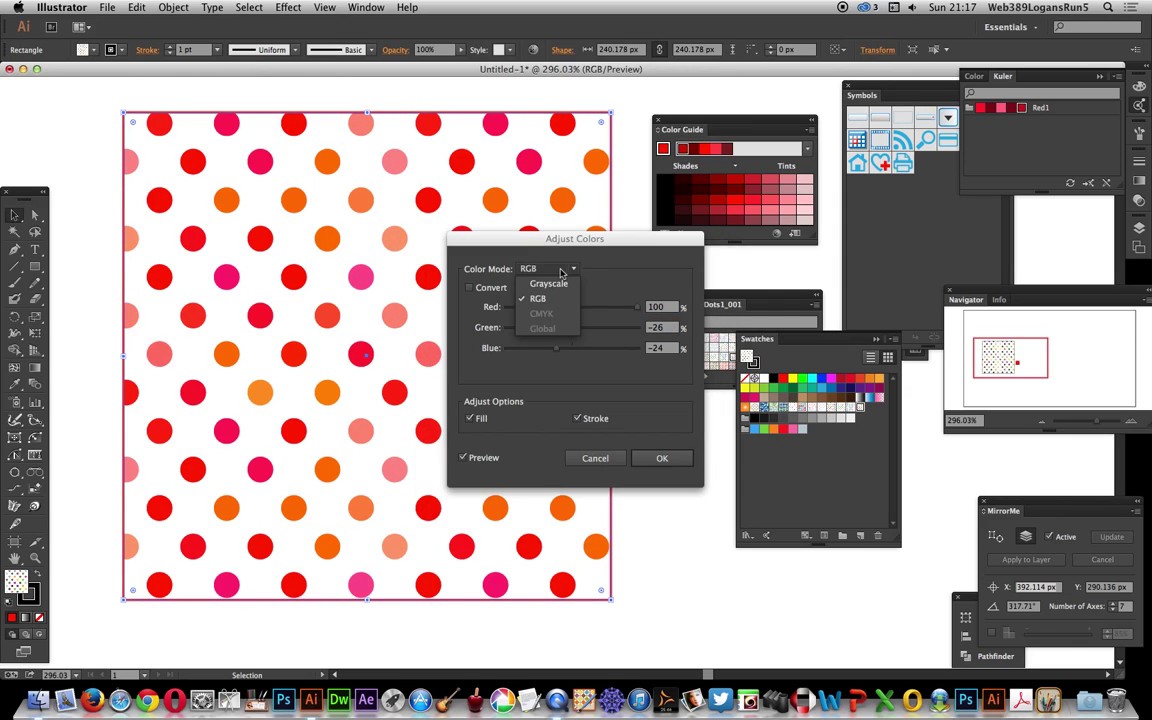
{"action": "left_click", "coordinate": [551, 299]}
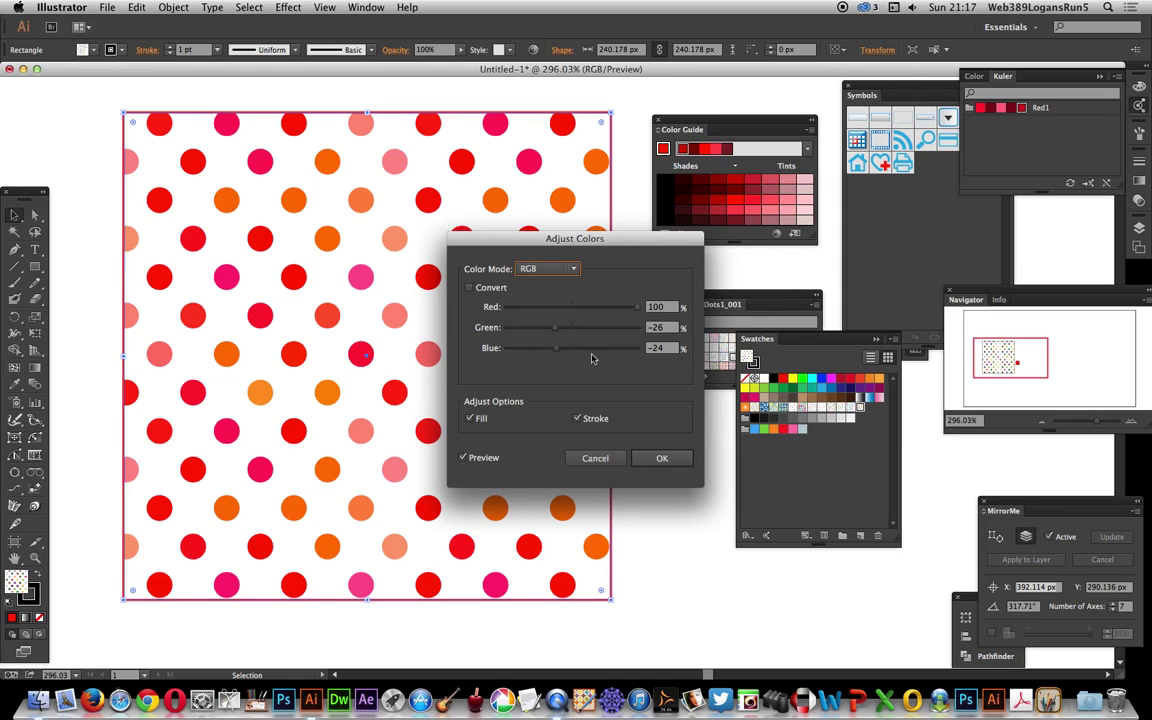
{"action": "left_click", "coordinate": [613, 462]}
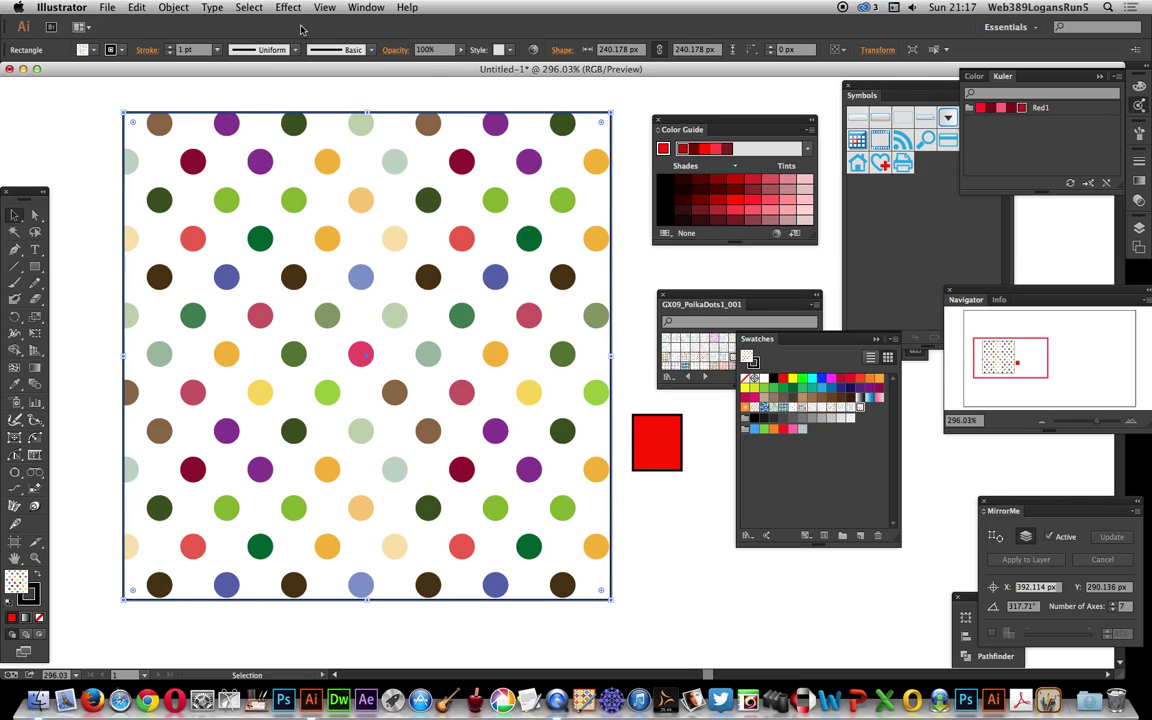
Step: Navigate to the Phantasm filter submenu to reveal the Hue/Saturation filter
{"action": "left_click", "coordinate": [142, 8]}
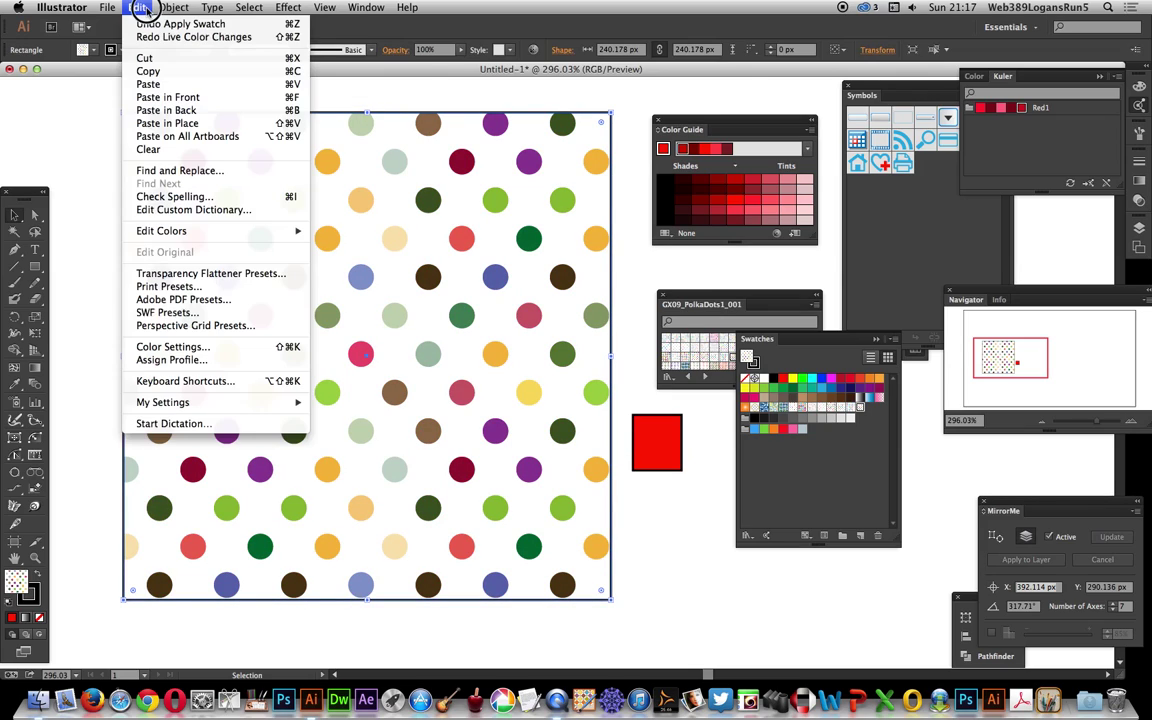
{"action": "mouse_move", "coordinate": [174, 9]}
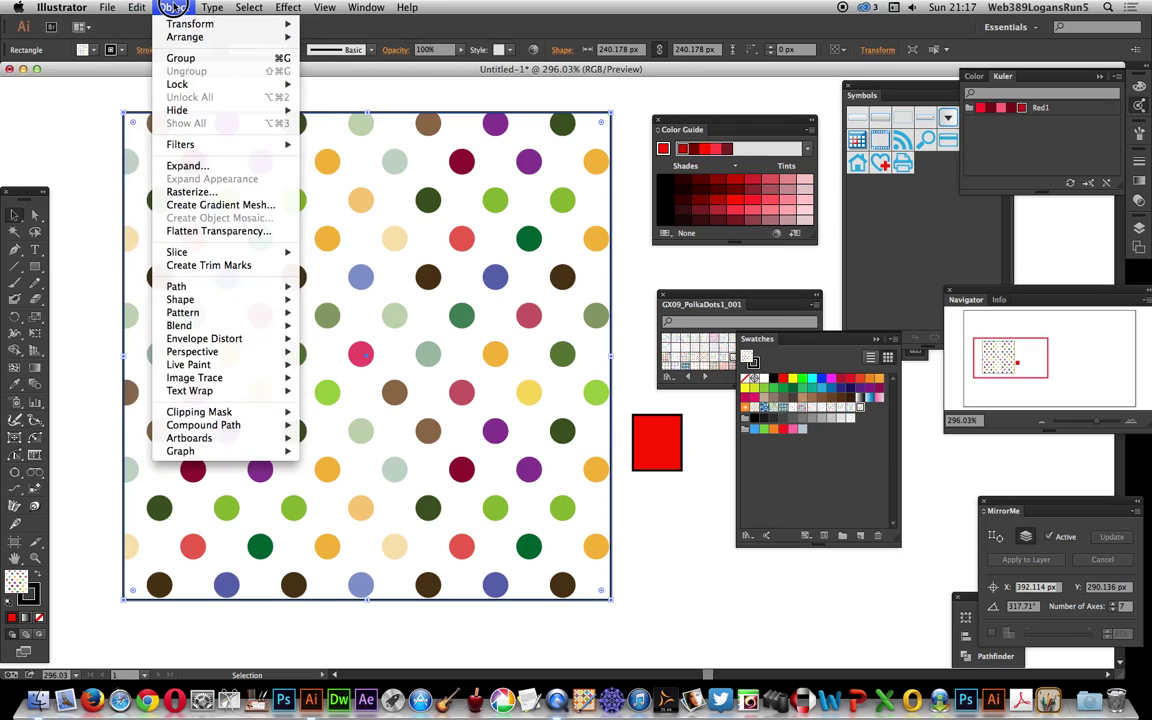
{"action": "mouse_move", "coordinate": [198, 145]}
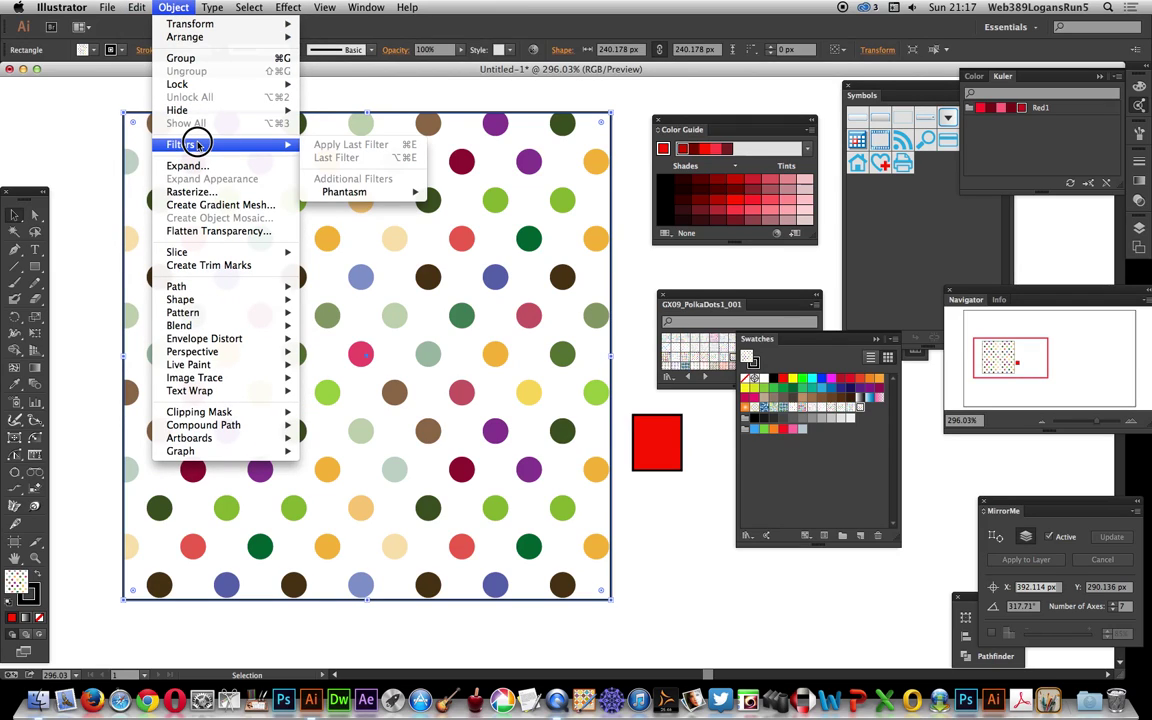
{"action": "mouse_move", "coordinate": [342, 190]}
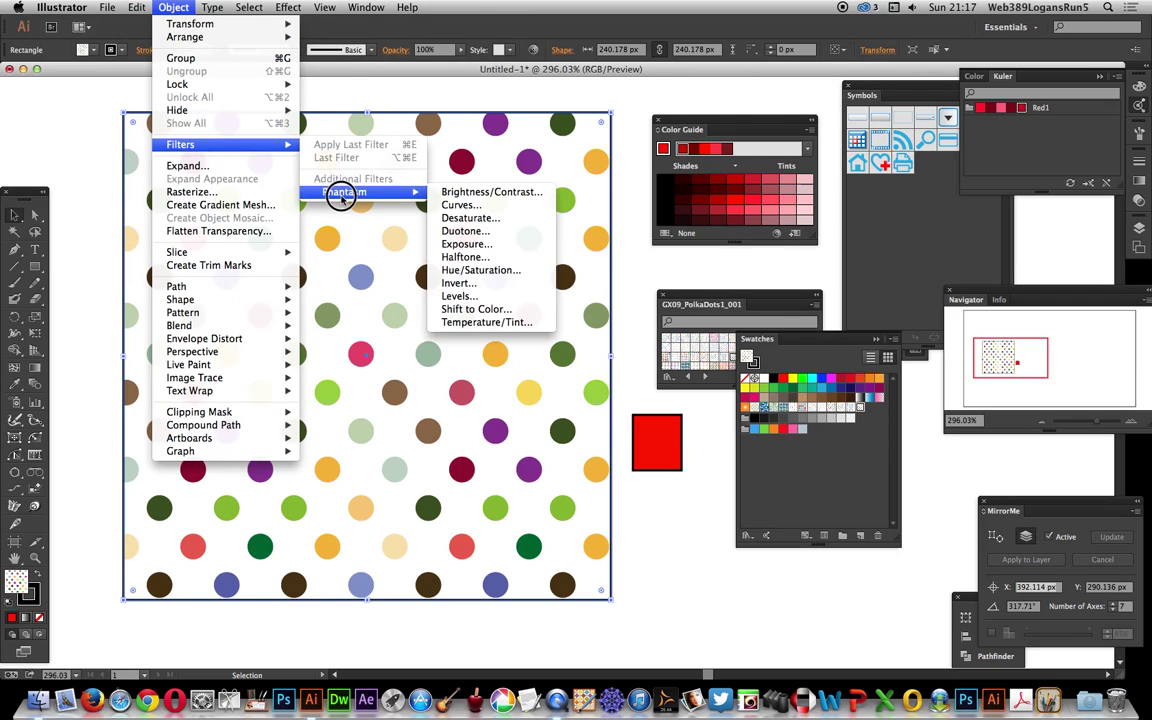
Step: Apply Phantasm Hue/Saturation with Colorize on, Hue about 8 and Saturation 79
{"action": "left_click", "coordinate": [479, 272]}
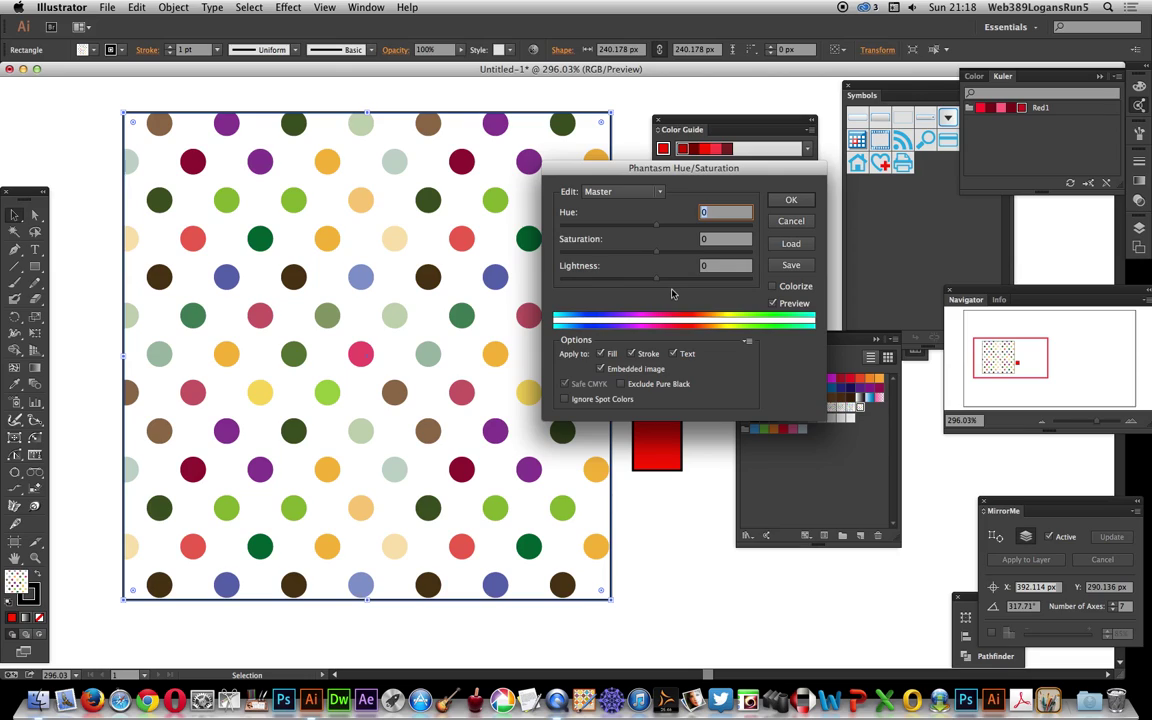
{"action": "left_click", "coordinate": [774, 287]}
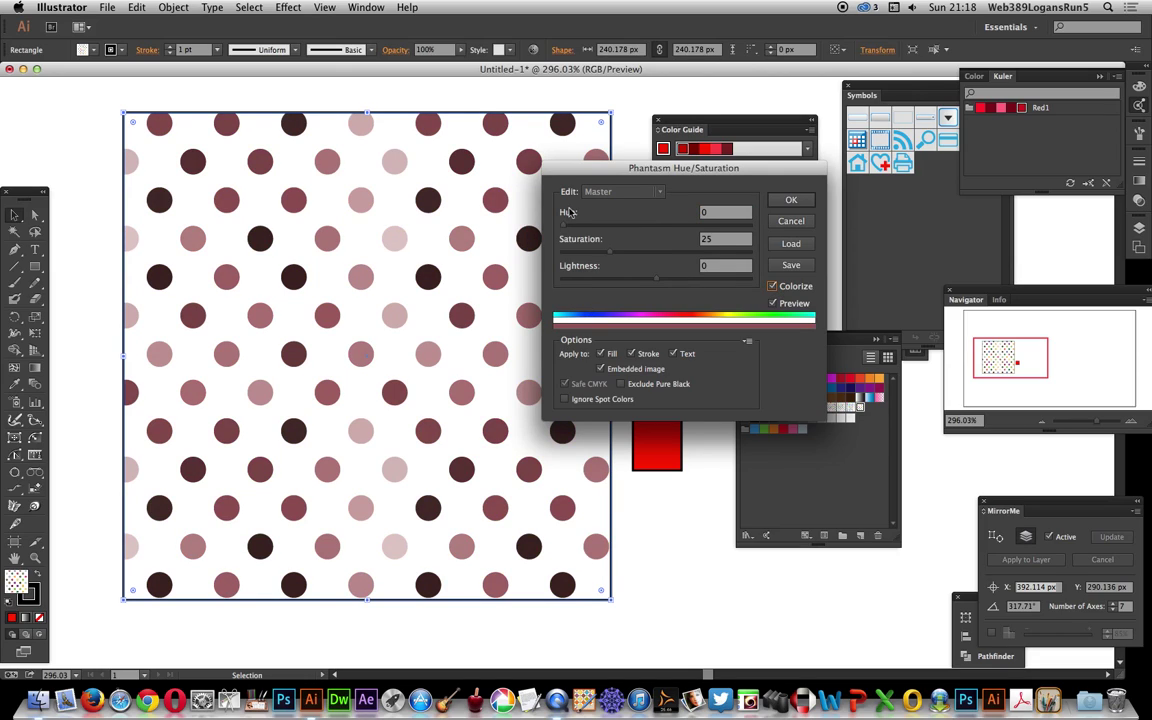
{"action": "left_click_drag", "start_coordinate": [566, 225], "coordinate": [707, 254]}
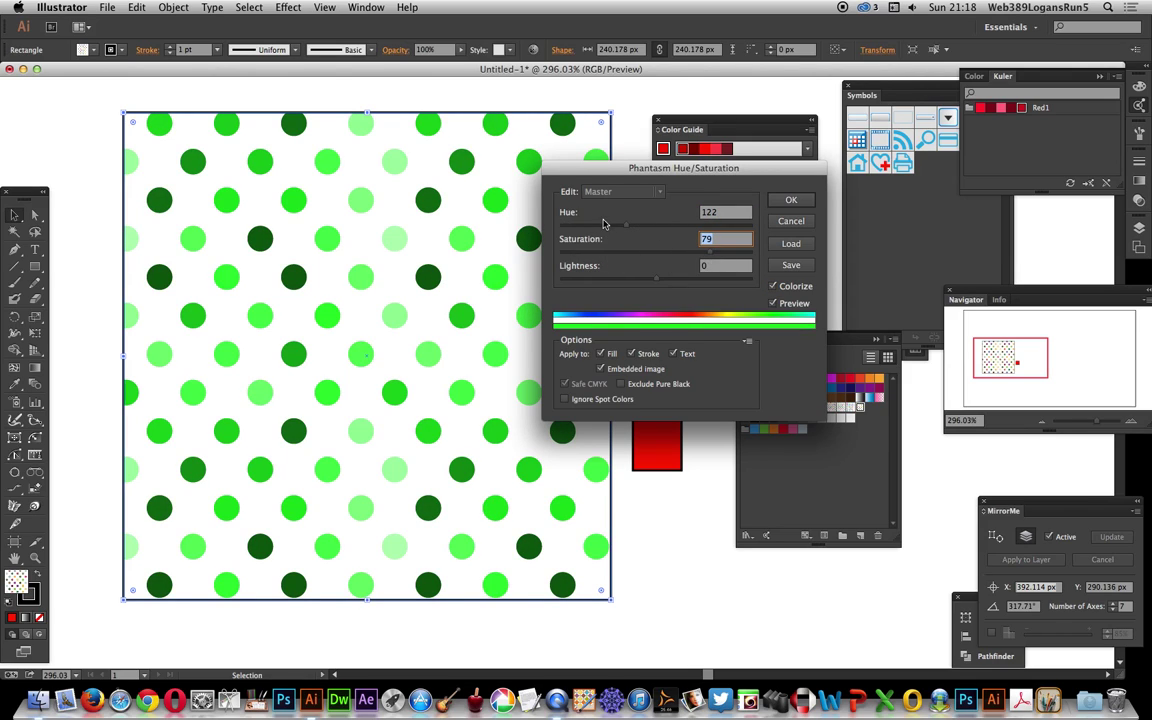
{"action": "left_click_drag", "start_coordinate": [624, 225], "coordinate": [564, 226]}
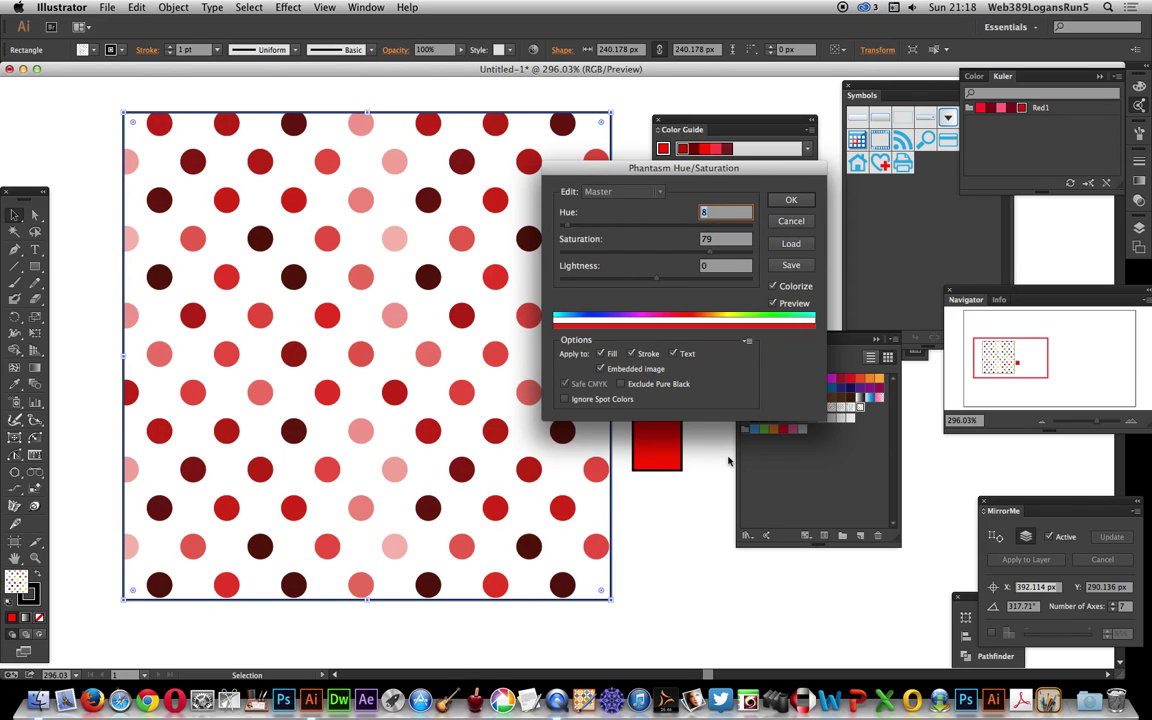
{"action": "left_click", "coordinate": [791, 200]}
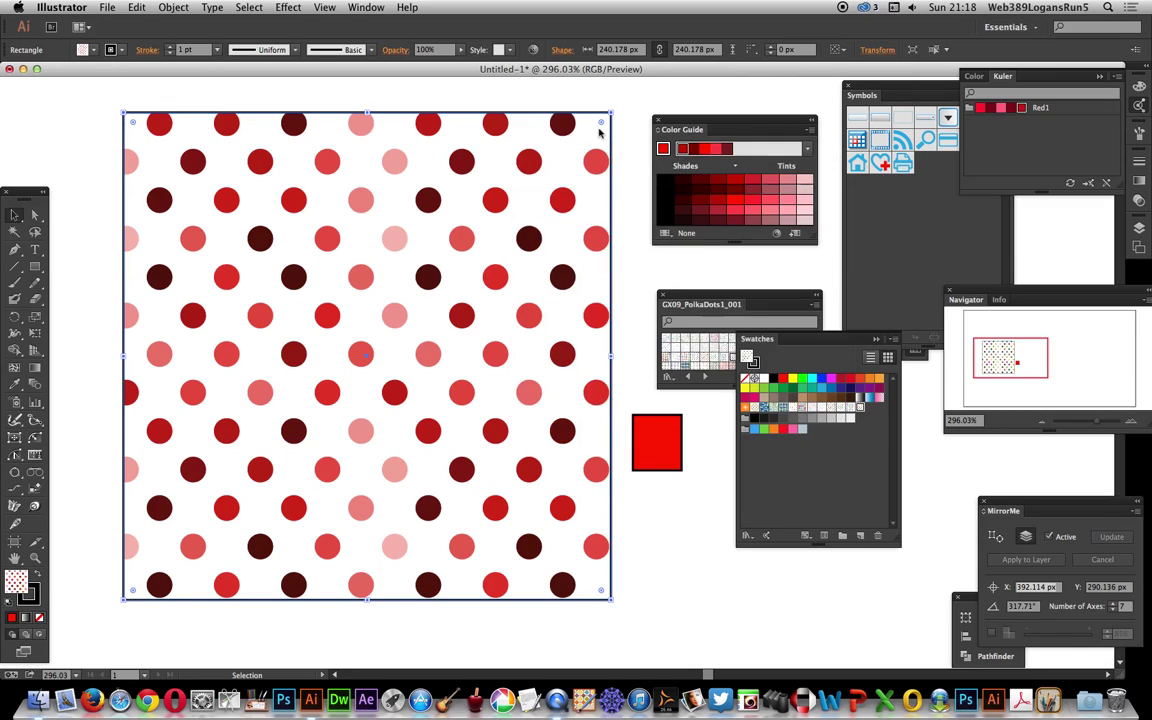